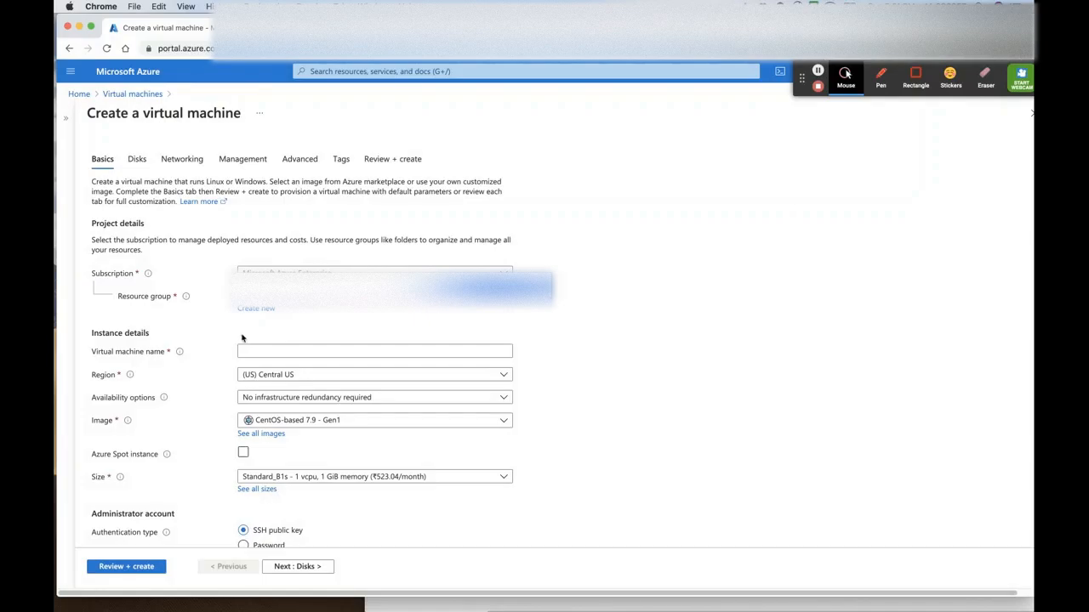
Name the new virtual machine vm7
{"action": "left_click", "coordinate": [272, 351]}
{"action": "type", "text": "vm"}
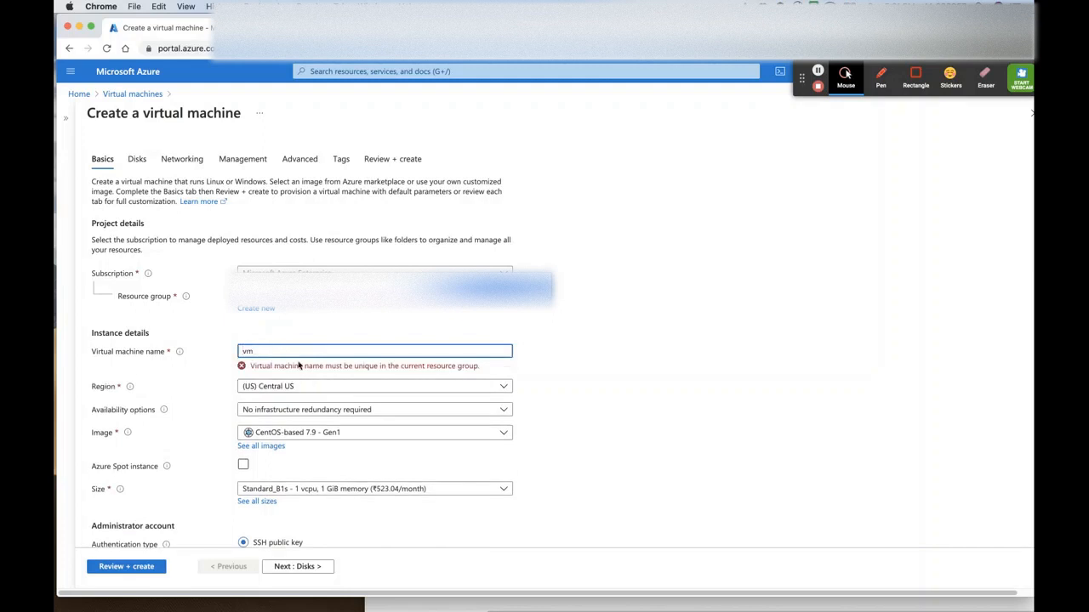
{"action": "type", "text": "67"}
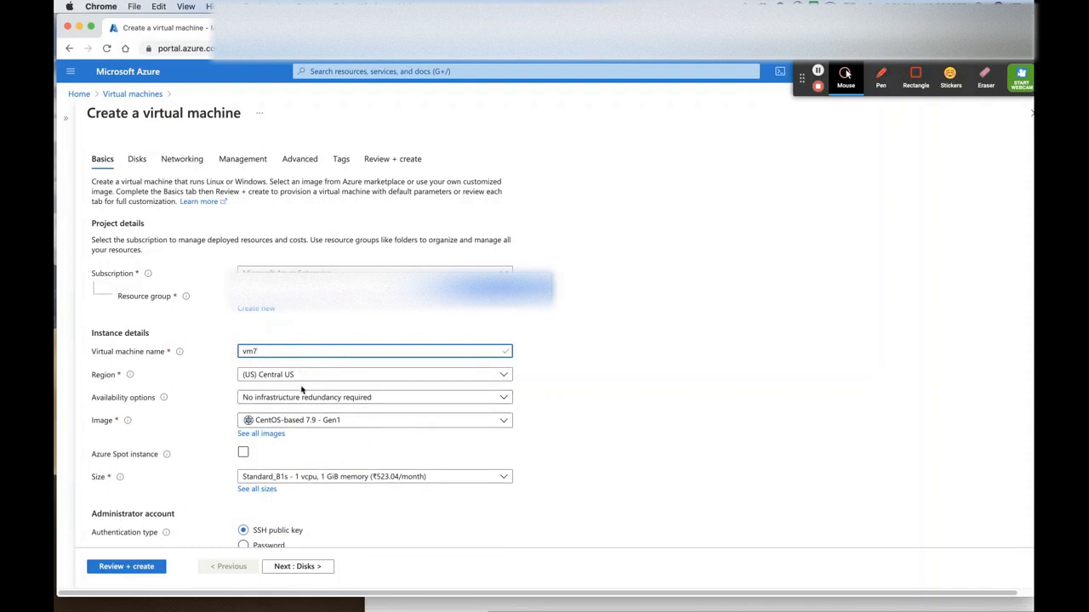
Keep the CentOS-based 7.9 - Gen1 image and choose the Standard_B1s size with 1 vcpu and 1 GiB memory
{"action": "left_click", "coordinate": [499, 424]}
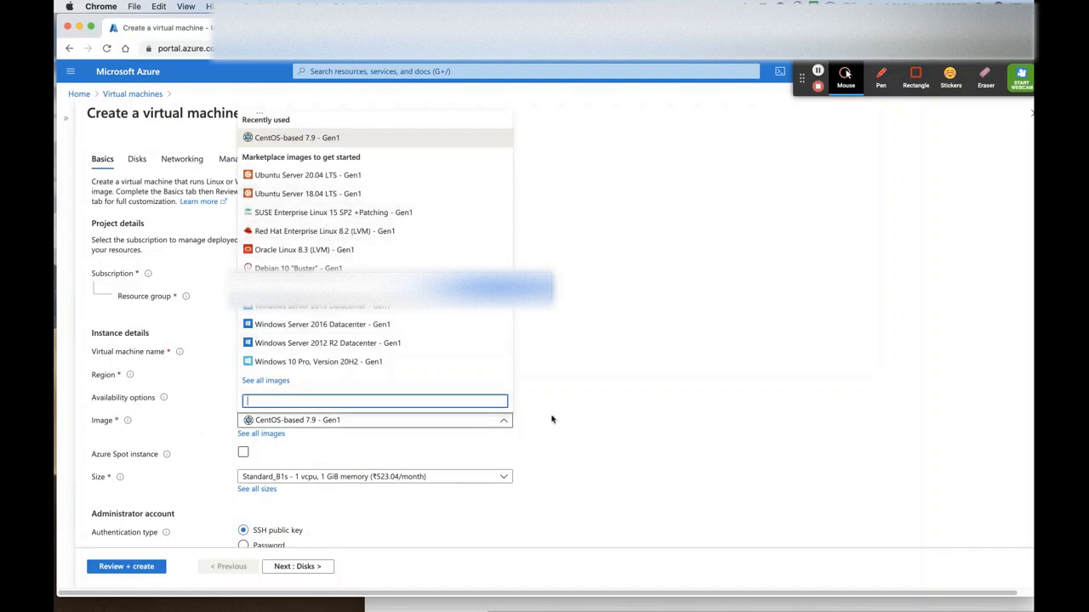
{"action": "left_click", "coordinate": [585, 408]}
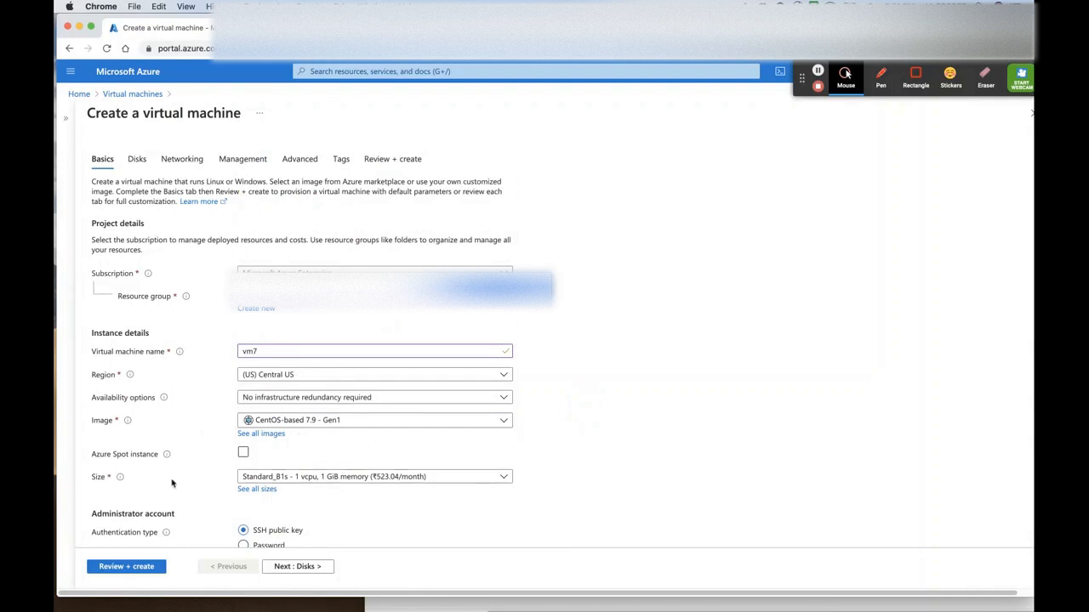
{"action": "left_click", "coordinate": [504, 479]}
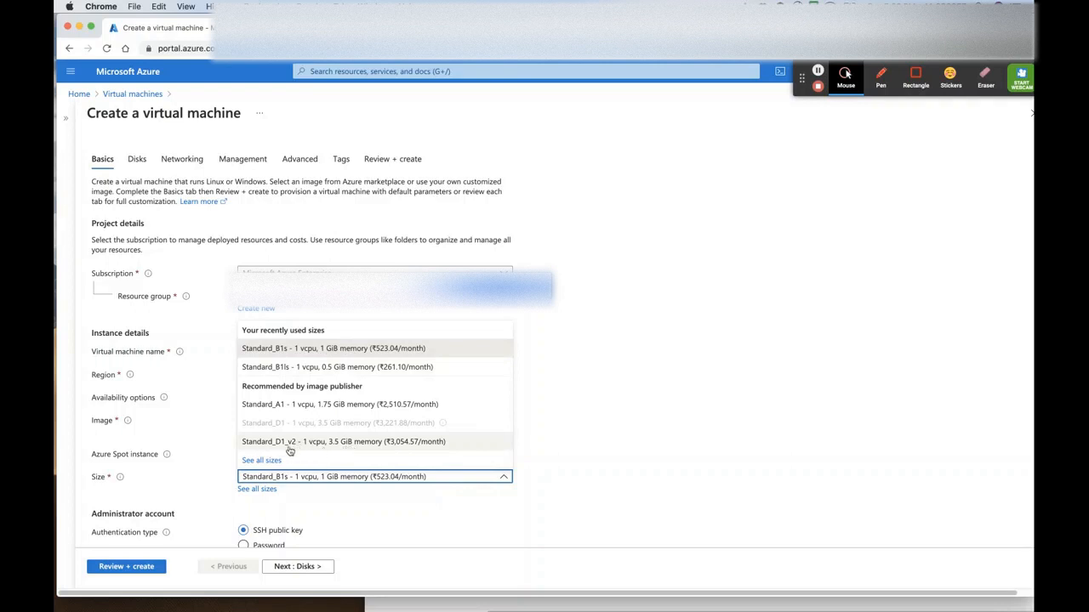
{"action": "left_click", "coordinate": [291, 348]}
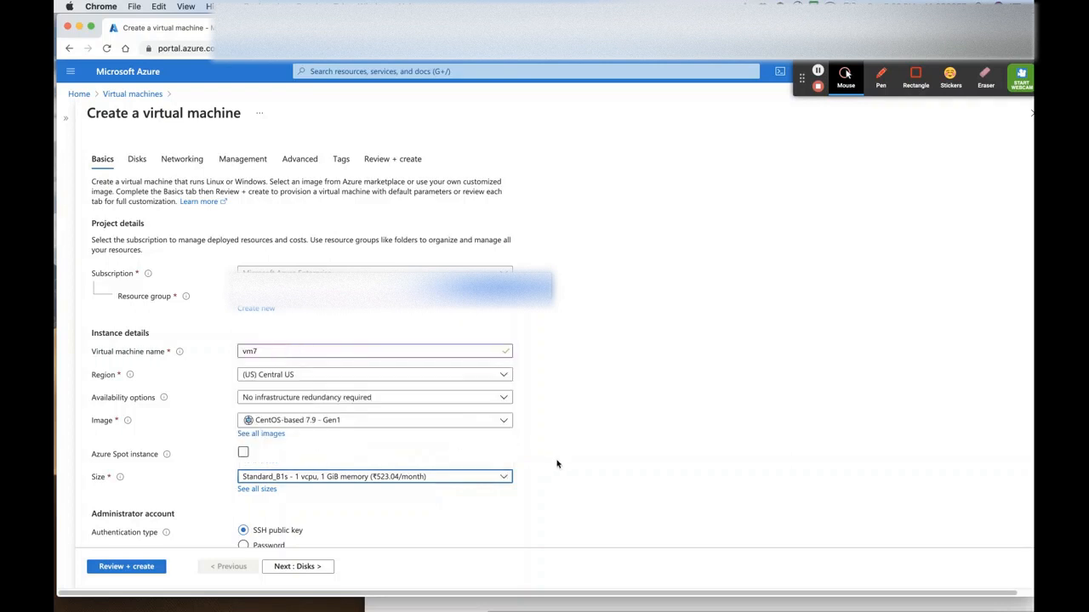
Set the administrator account to password authentication with username azureuser2, and enter and confirm the account password
{"action": "left_click", "coordinate": [244, 546]}
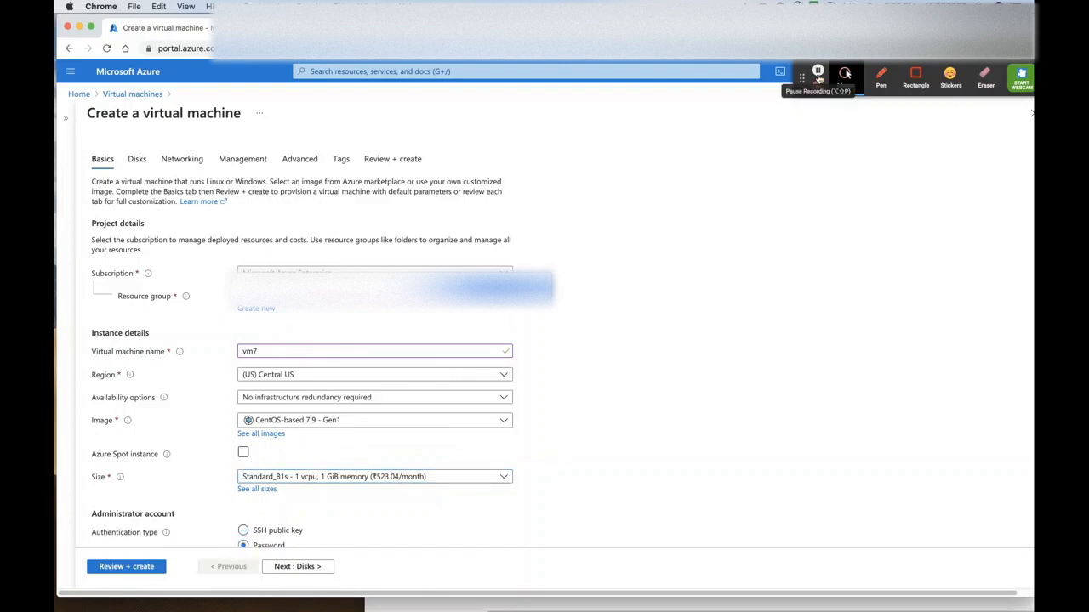
{"action": "left_click", "coordinate": [817, 73]}
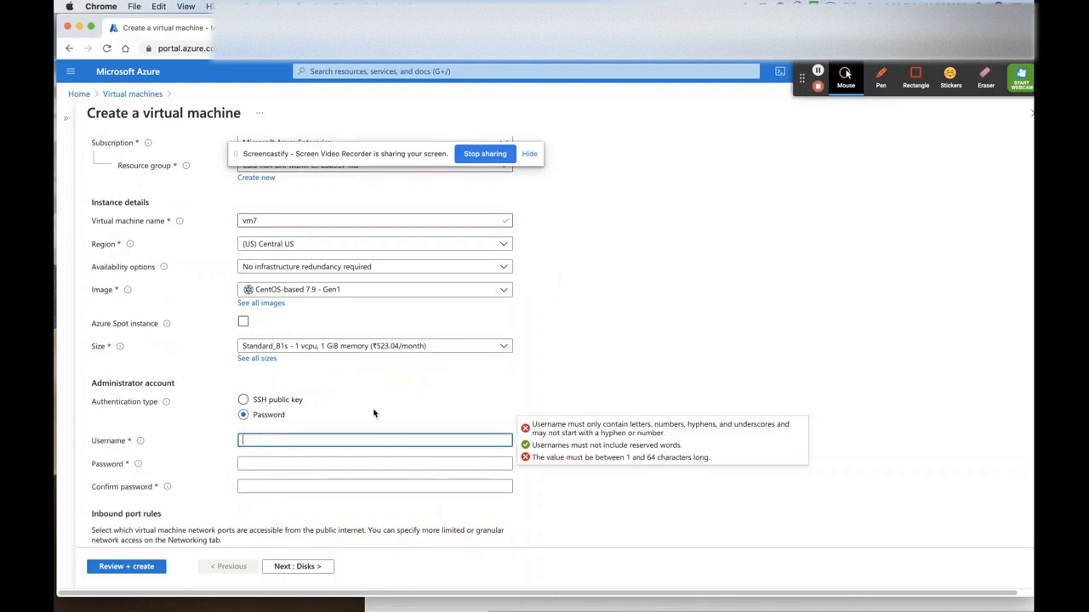
{"action": "type", "text": "azureuser2"}
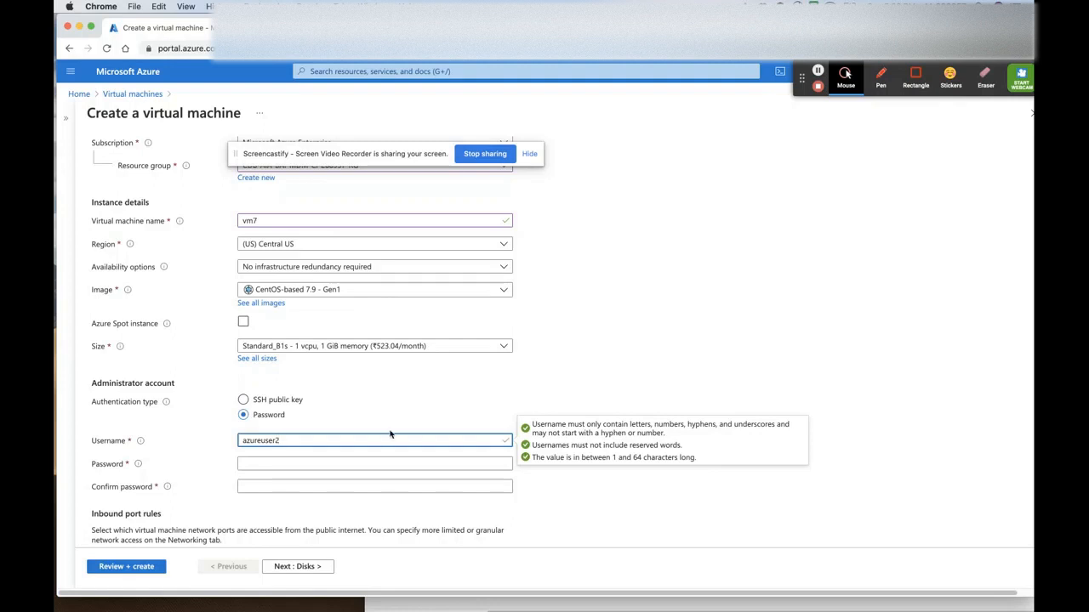
{"action": "left_click", "coordinate": [299, 462]}
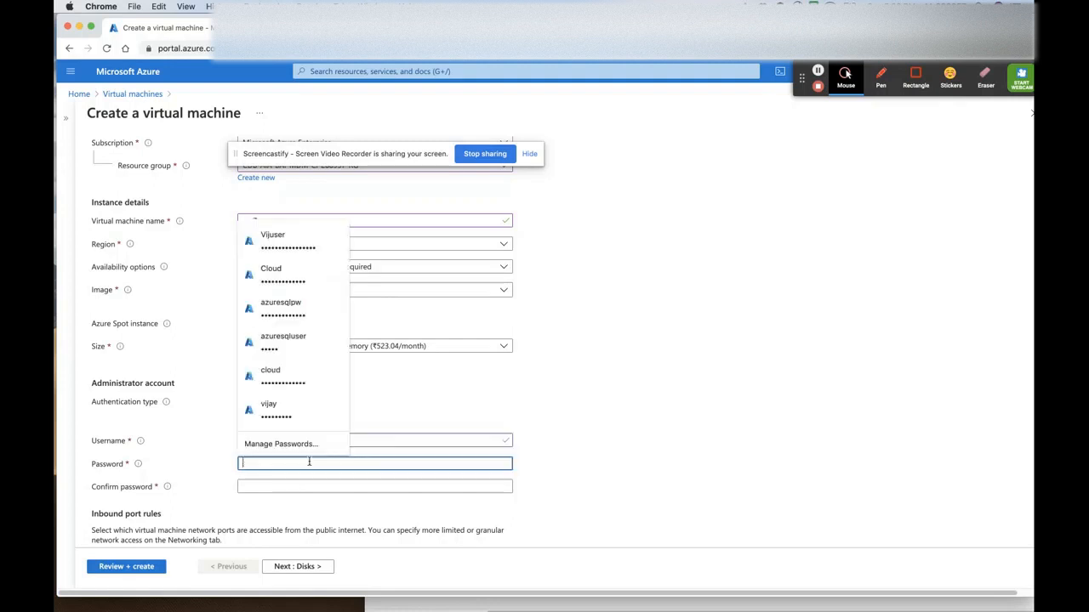
{"action": "type", "text": "•••••"}
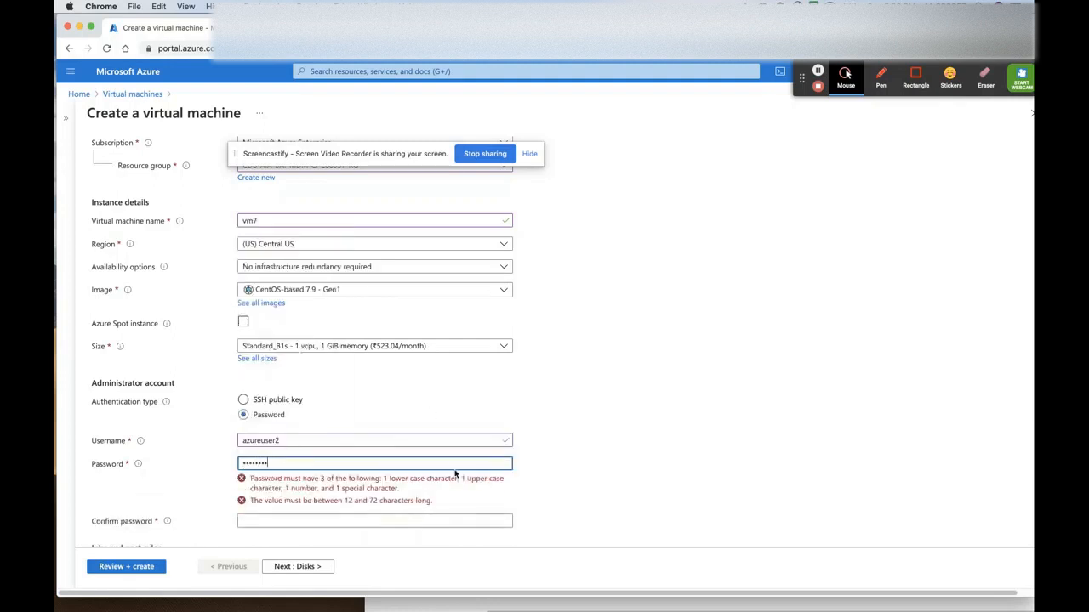
{"action": "type", "text": "•"}
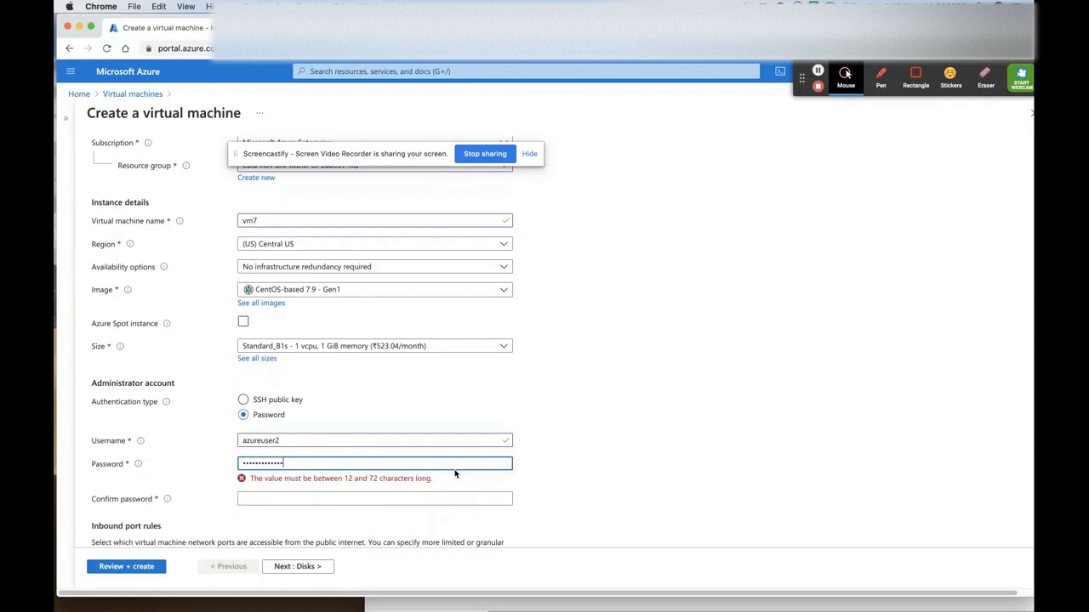
{"action": "left_click", "coordinate": [350, 486]}
{"action": "key", "text": "super+v"}
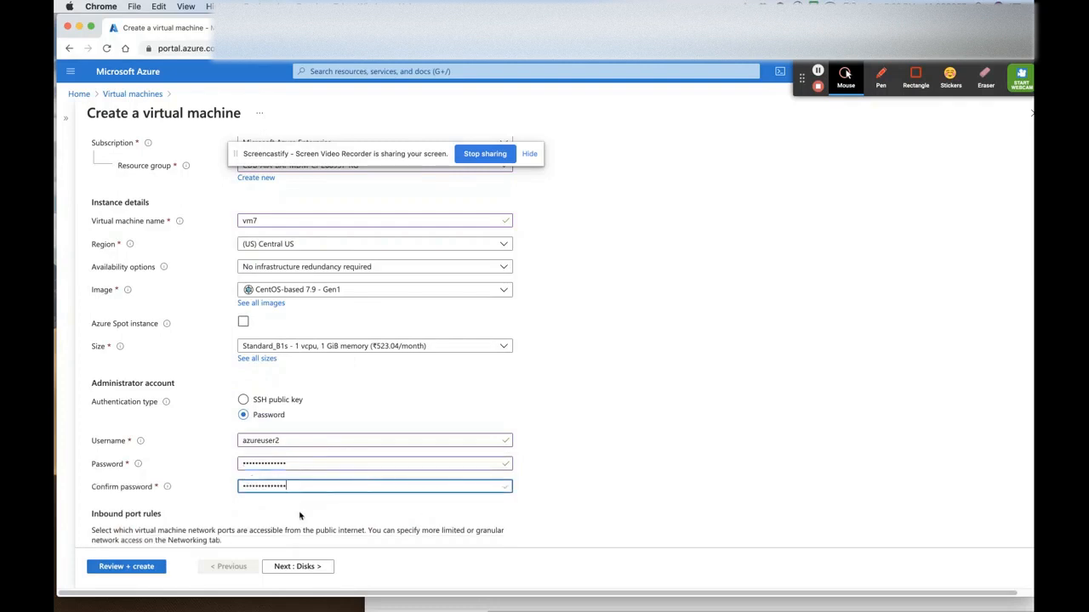
Proceed to the disk settings and choose Premium SSD as the OS disk type
{"action": "left_click", "coordinate": [309, 572]}
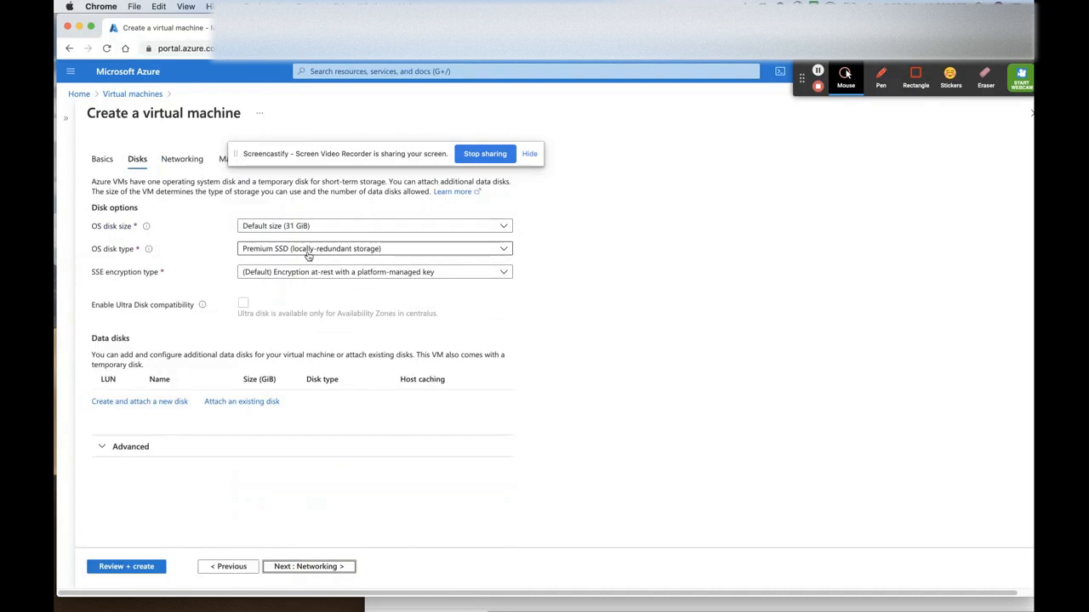
{"action": "left_click", "coordinate": [500, 250]}
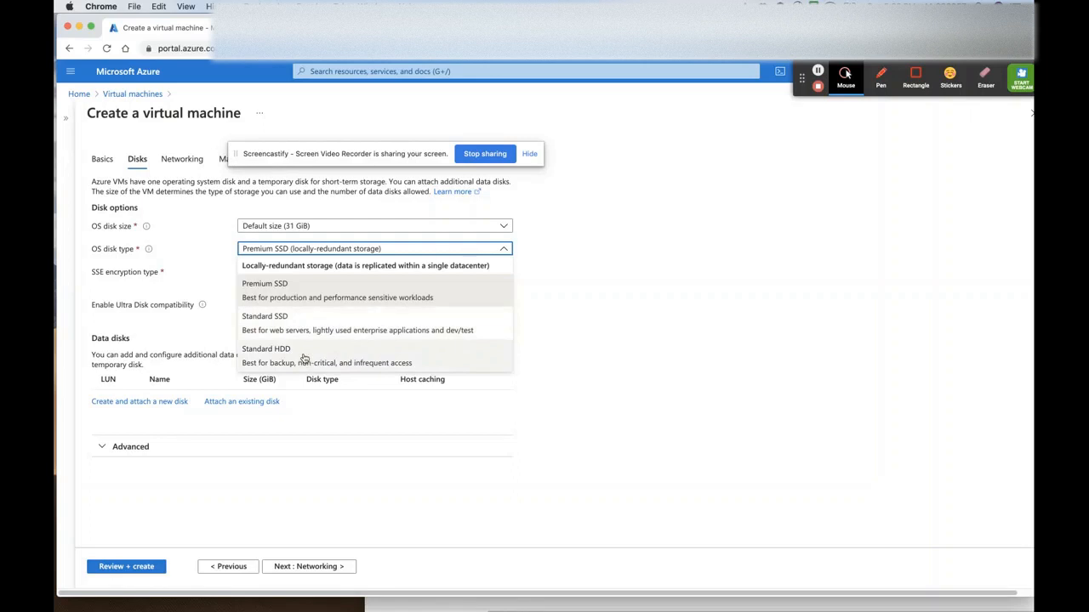
{"action": "left_click", "coordinate": [312, 297]}
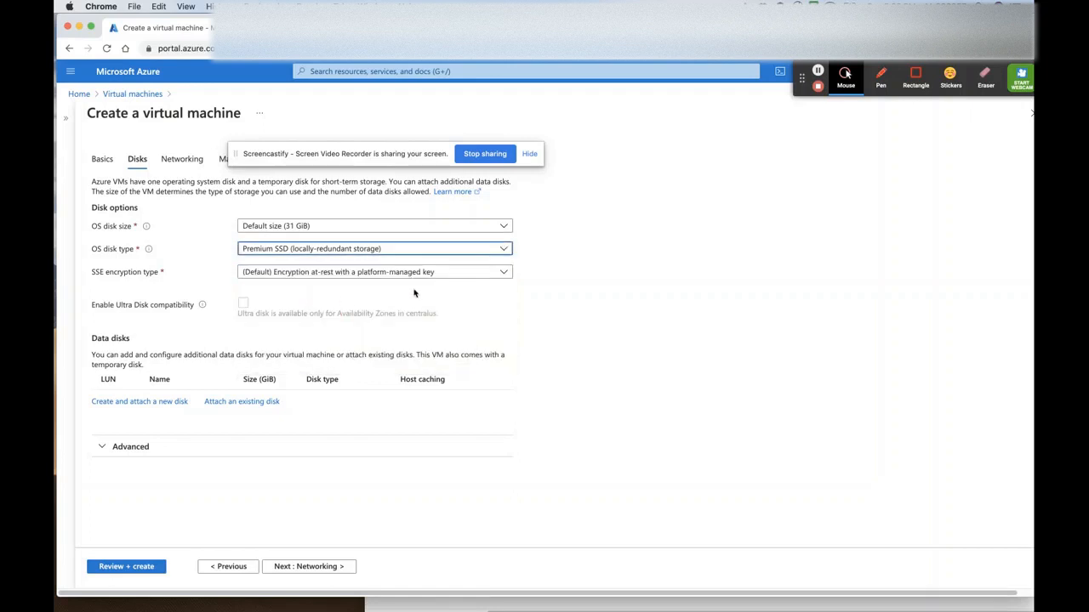
Accept the default networking, management and advanced settings and proceed to the tags
{"action": "left_click", "coordinate": [341, 569]}
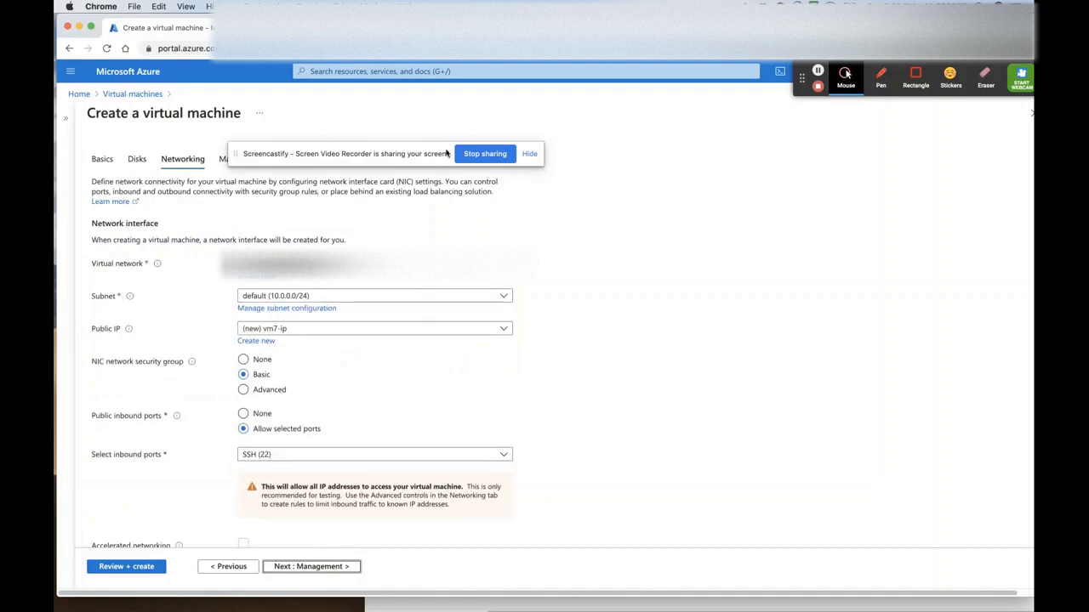
{"action": "left_click", "coordinate": [314, 571]}
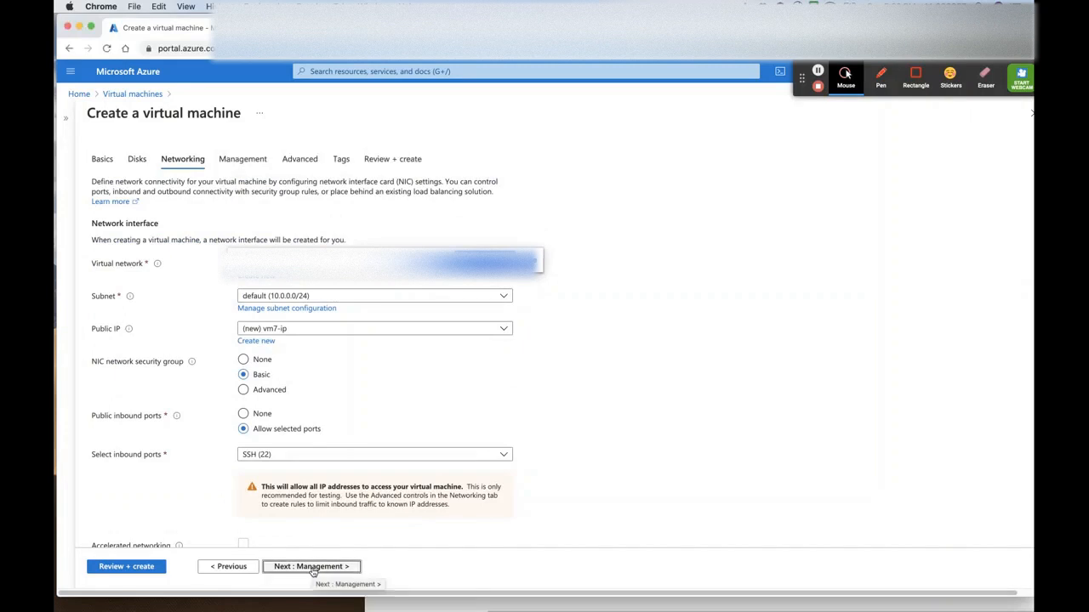
{"action": "left_click", "coordinate": [313, 567]}
{"action": "left_click", "coordinate": [313, 571]}
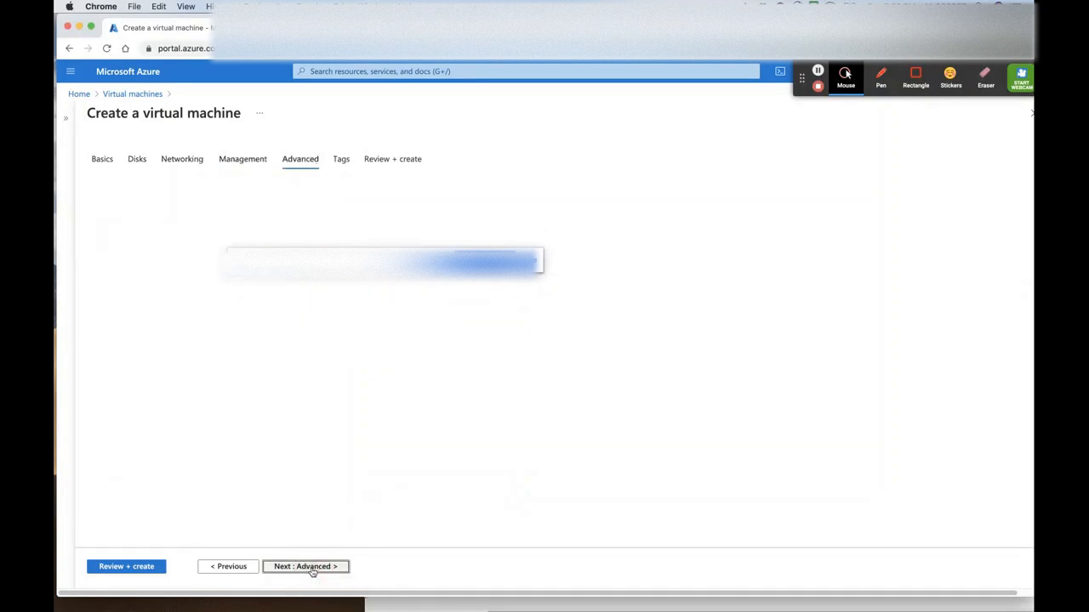
{"action": "left_click", "coordinate": [312, 569]}
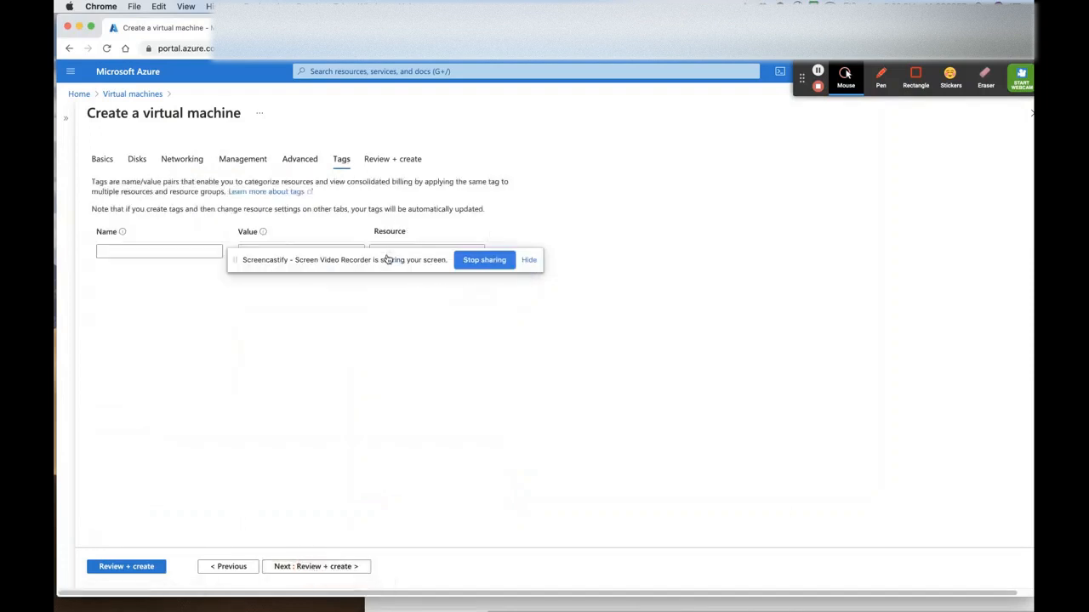
Add a tag named vijvm with the value vm6, and submit the virtual machine for review and creation
{"action": "left_click", "coordinate": [186, 253]}
{"action": "type", "text": "vijvm"}
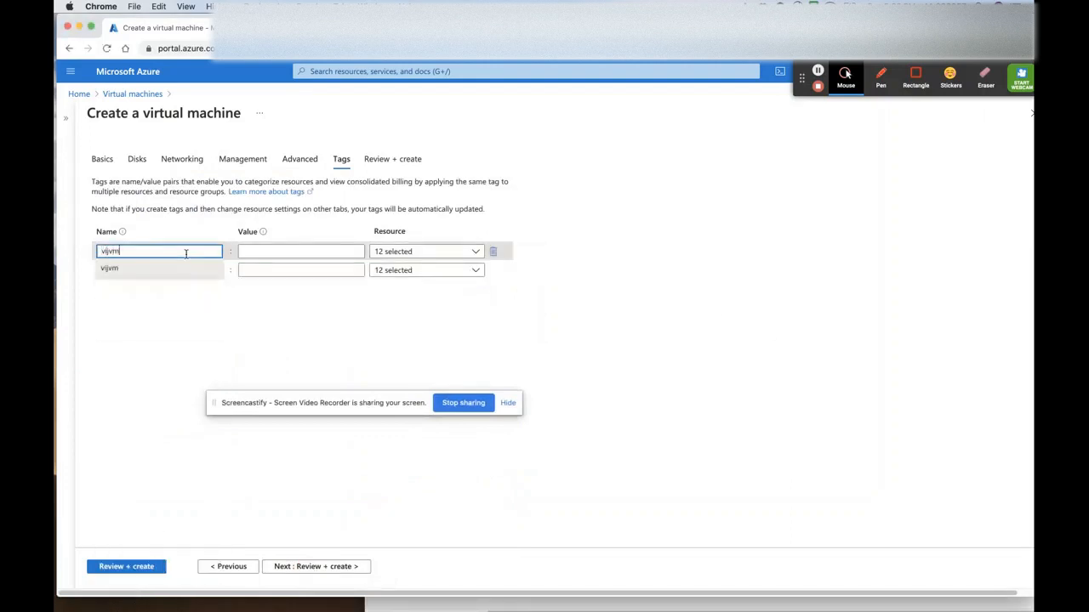
{"action": "left_click", "coordinate": [272, 253]}
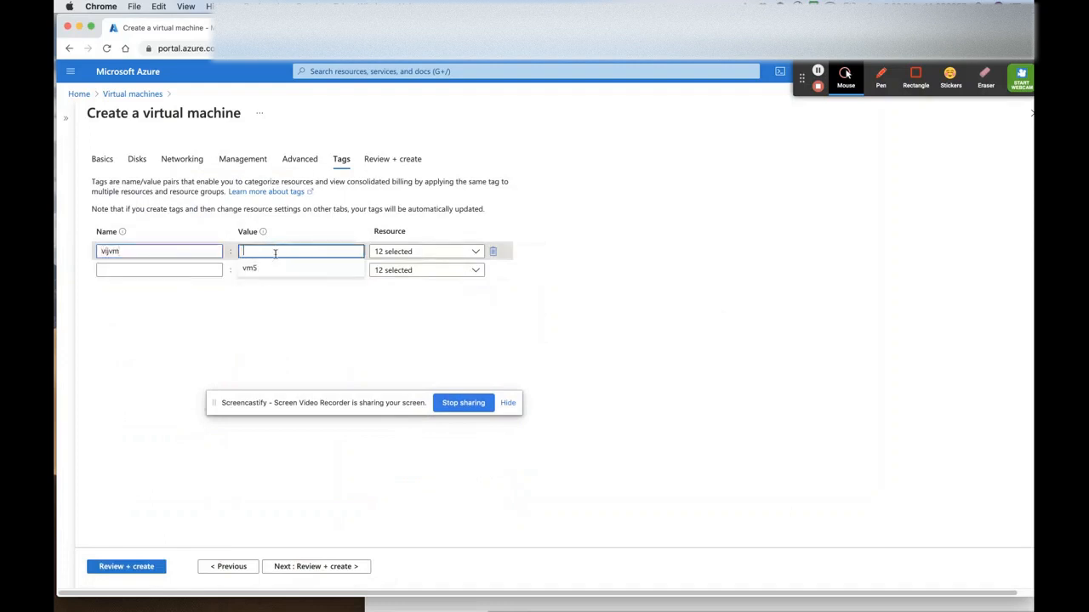
{"action": "type", "text": "vm6"}
{"action": "left_click", "coordinate": [253, 297]}
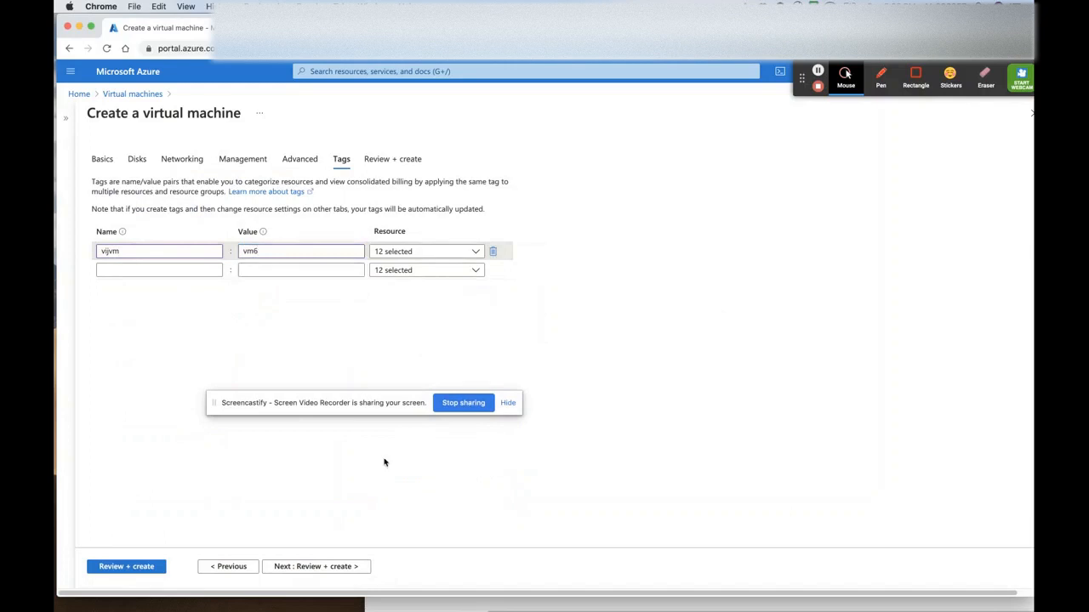
{"action": "left_click", "coordinate": [331, 566]}
{"action": "left_click", "coordinate": [817, 72]}
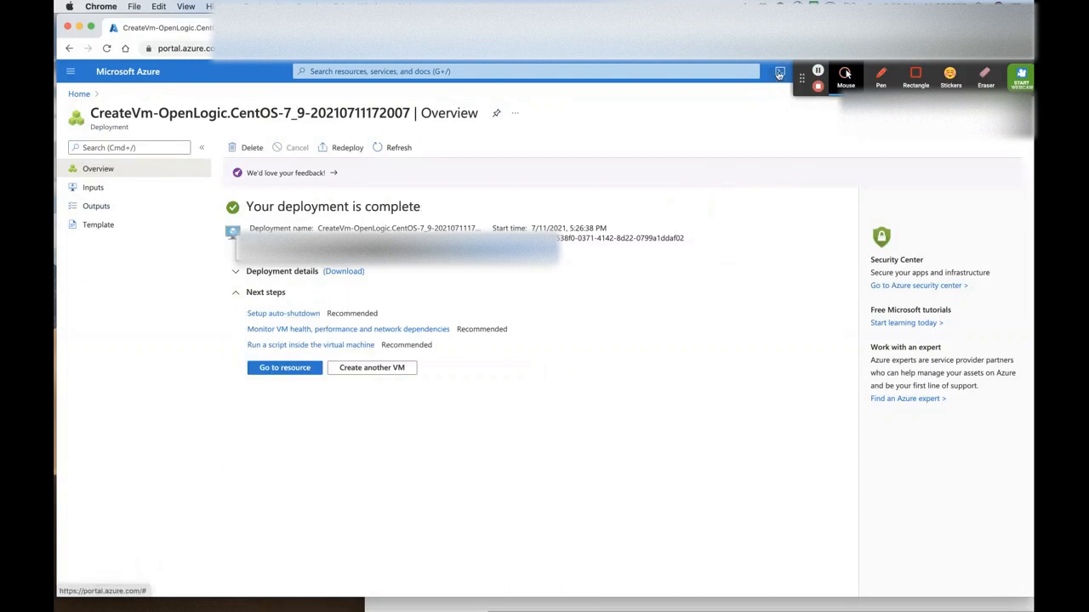
Open Cloud Shell and keep Bash as its shell type
{"action": "left_click", "coordinate": [779, 74]}
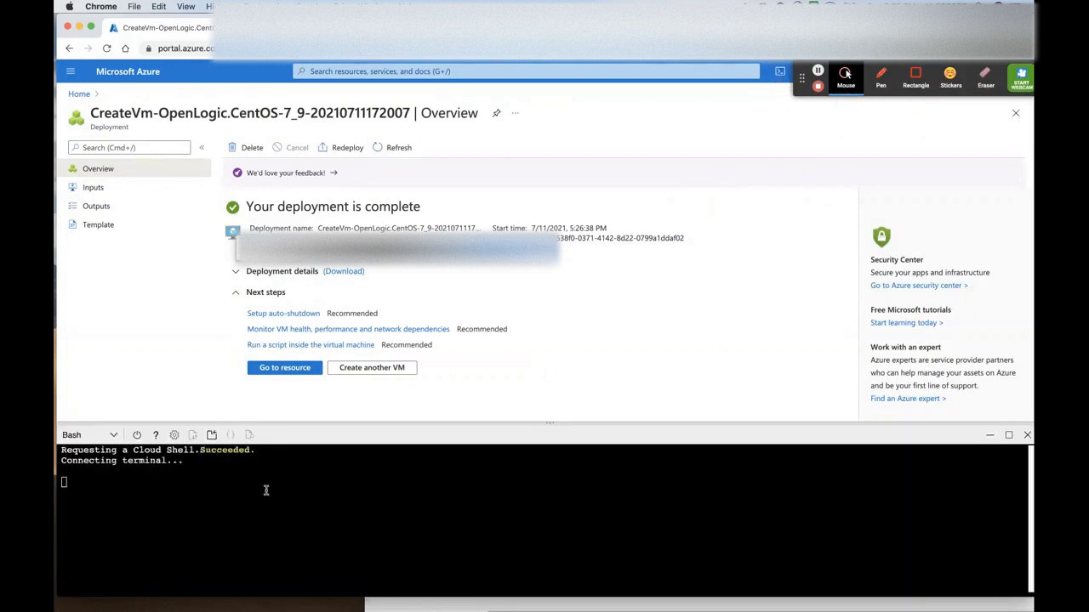
{"action": "left_click", "coordinate": [114, 436]}
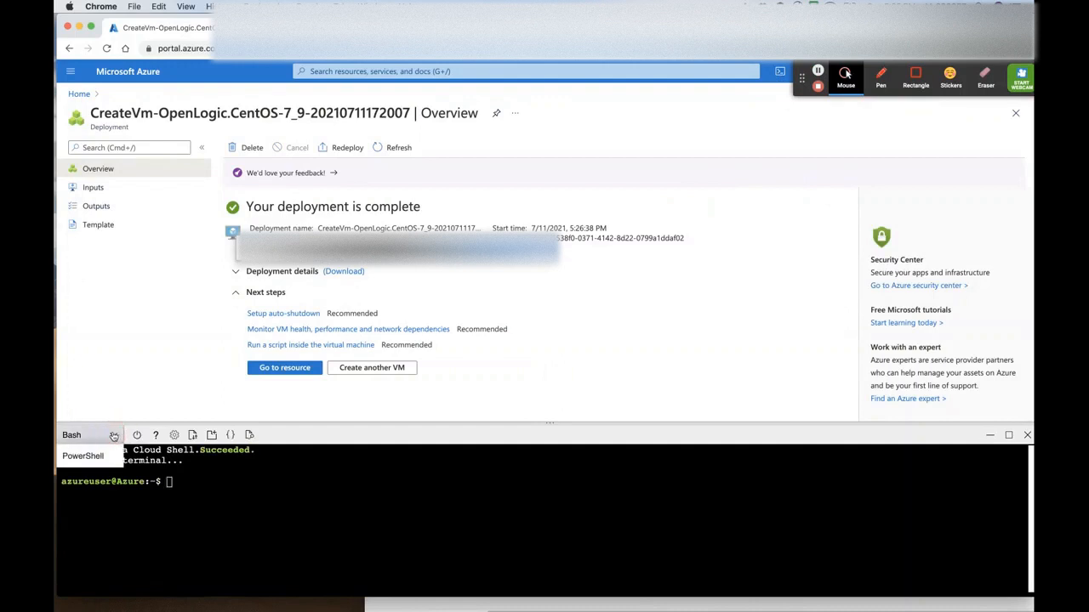
{"action": "left_click", "coordinate": [257, 484]}
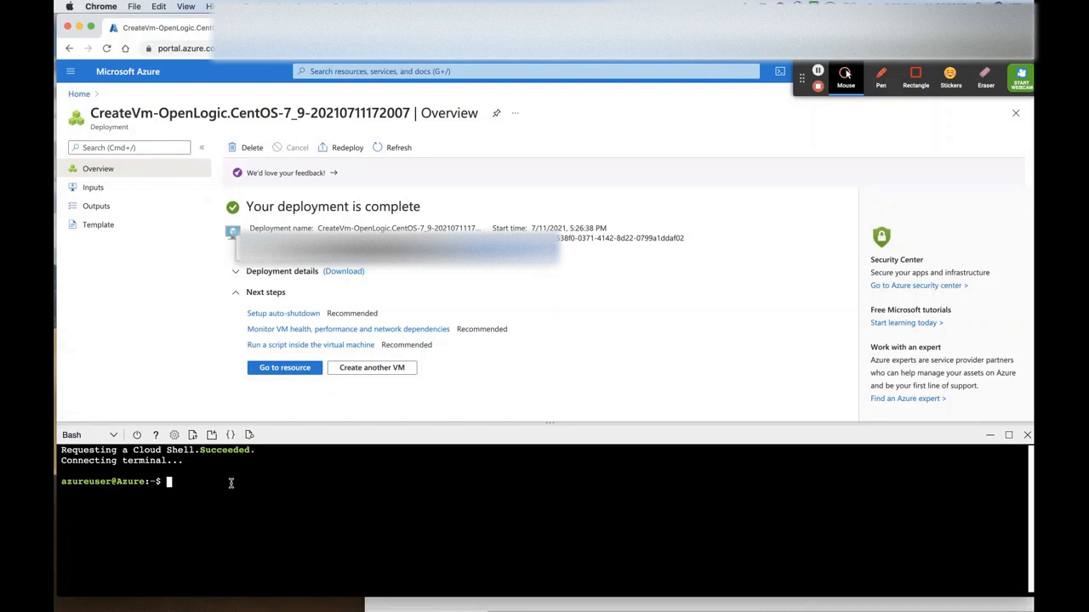
{"action": "type", "text": "azureuser"}
{"action": "key", "text": "BackSpace"}
{"action": "key", "text": "BackSpace"}
{"action": "key", "text": "BackSpace"}
{"action": "key", "text": "BackSpace"}
{"action": "key", "text": "BackSpace"}
{"action": "key", "text": "BackSpace"}
{"action": "key", "text": "BackSpace"}
{"action": "key", "text": "BackSpace"}
{"action": "key", "text": "BackSpace"}
Start an SSH connection to vm7 as azureuser2 at its public IP address 23.99.195.33
{"action": "type", "text": "ssh azureuser@"}
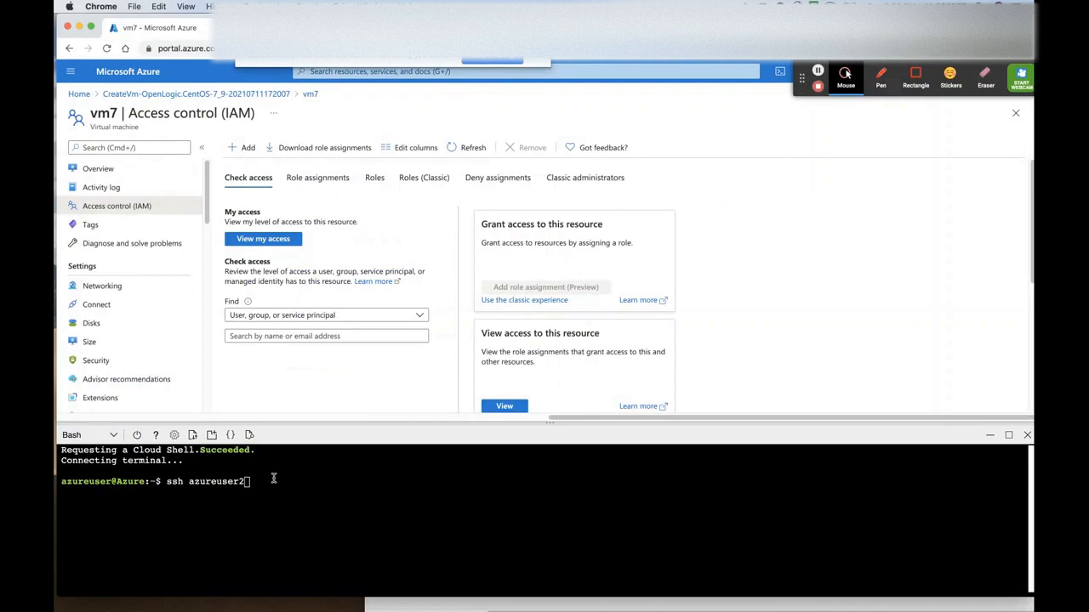
{"action": "left_click", "coordinate": [267, 481]}
{"action": "type", "text": "@"}
{"action": "right_click", "coordinate": [301, 477]}
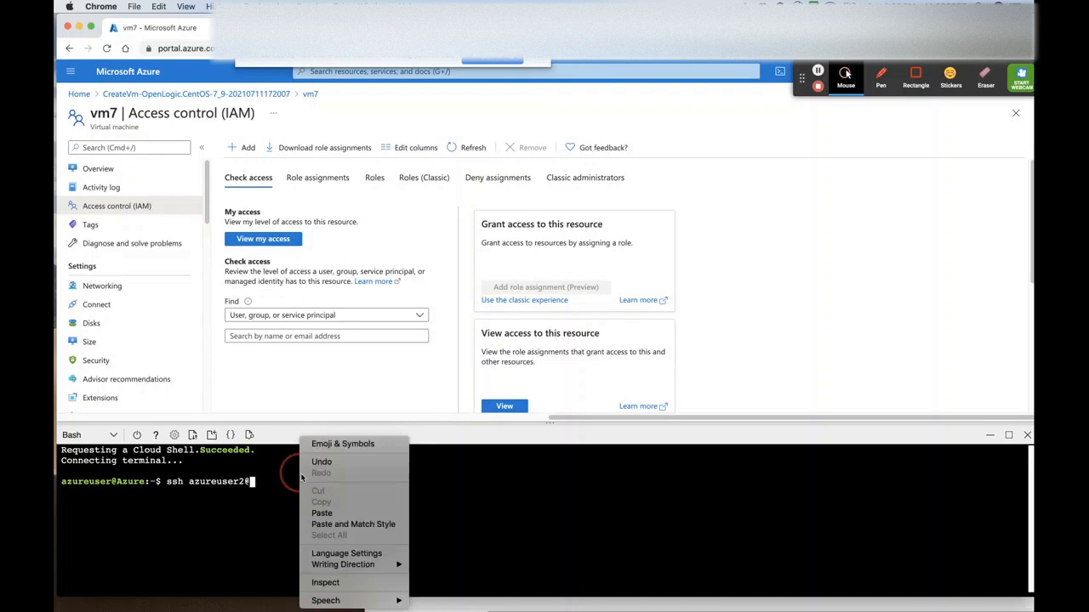
{"action": "left_click", "coordinate": [333, 512]}
{"action": "key", "text": "Return"}
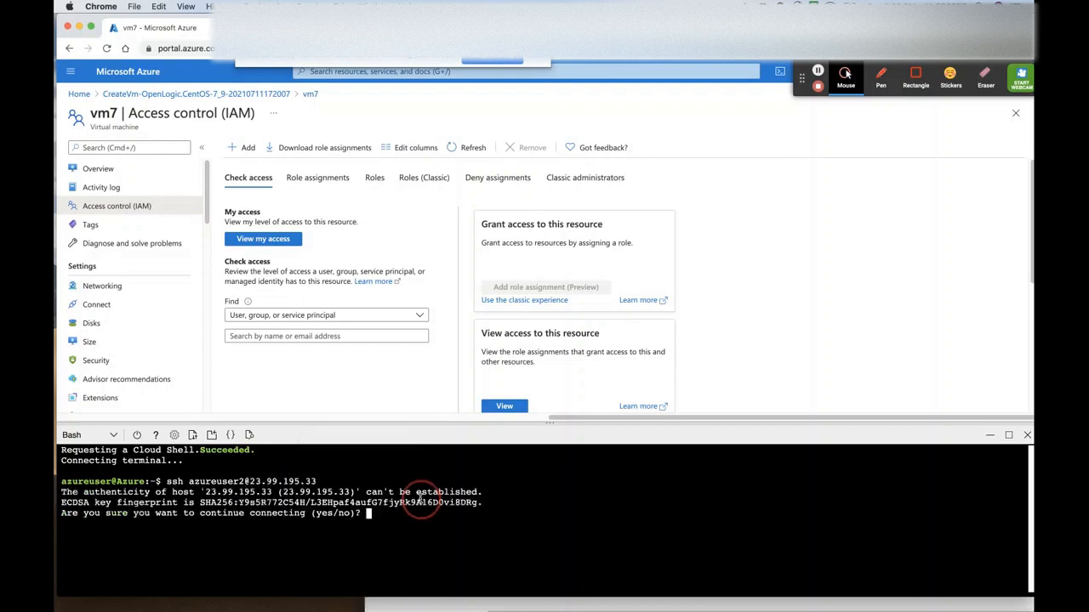
Accept the host's authenticity with yes and log in with the account password
{"action": "type", "text": "yes"}
{"action": "key", "text": "Return"}
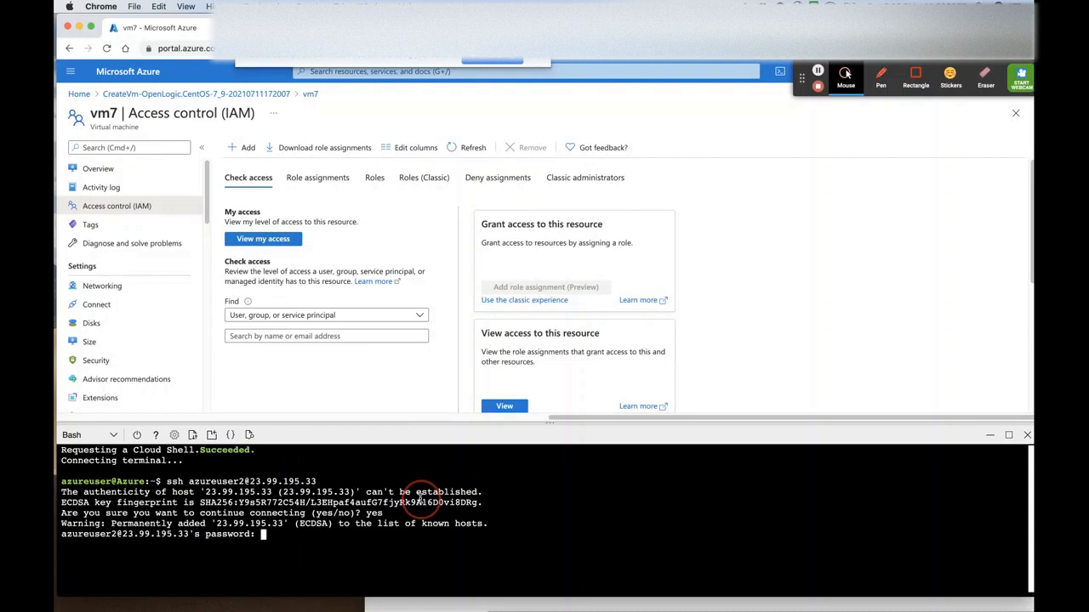
{"action": "key", "text": "Return"}
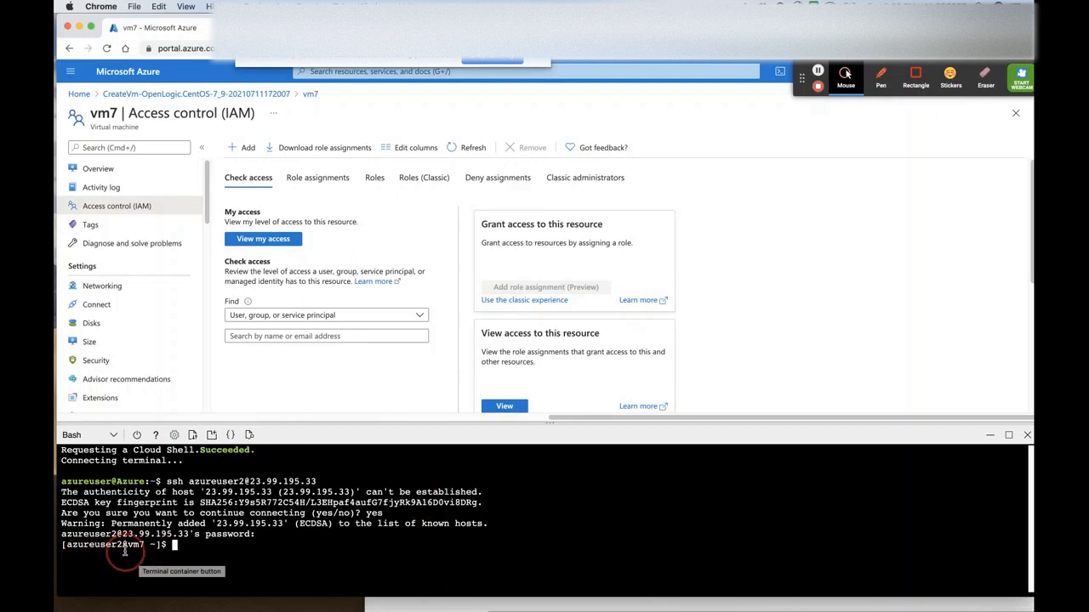
Print the current working directory on the virtual machine with pwd
{"action": "type", "text": "pwd"}
{"action": "key", "text": "Return"}
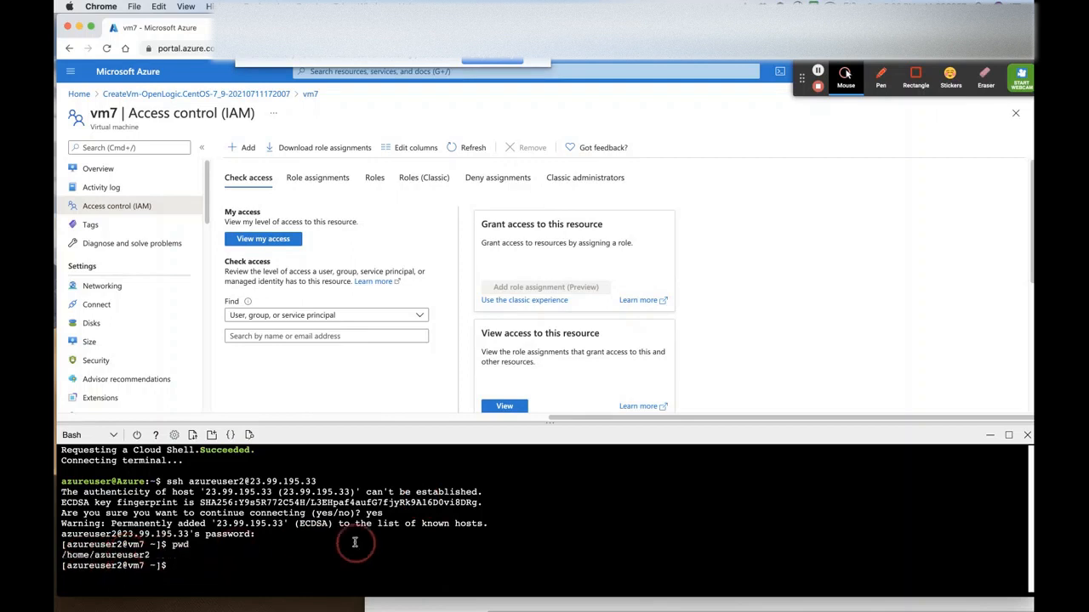